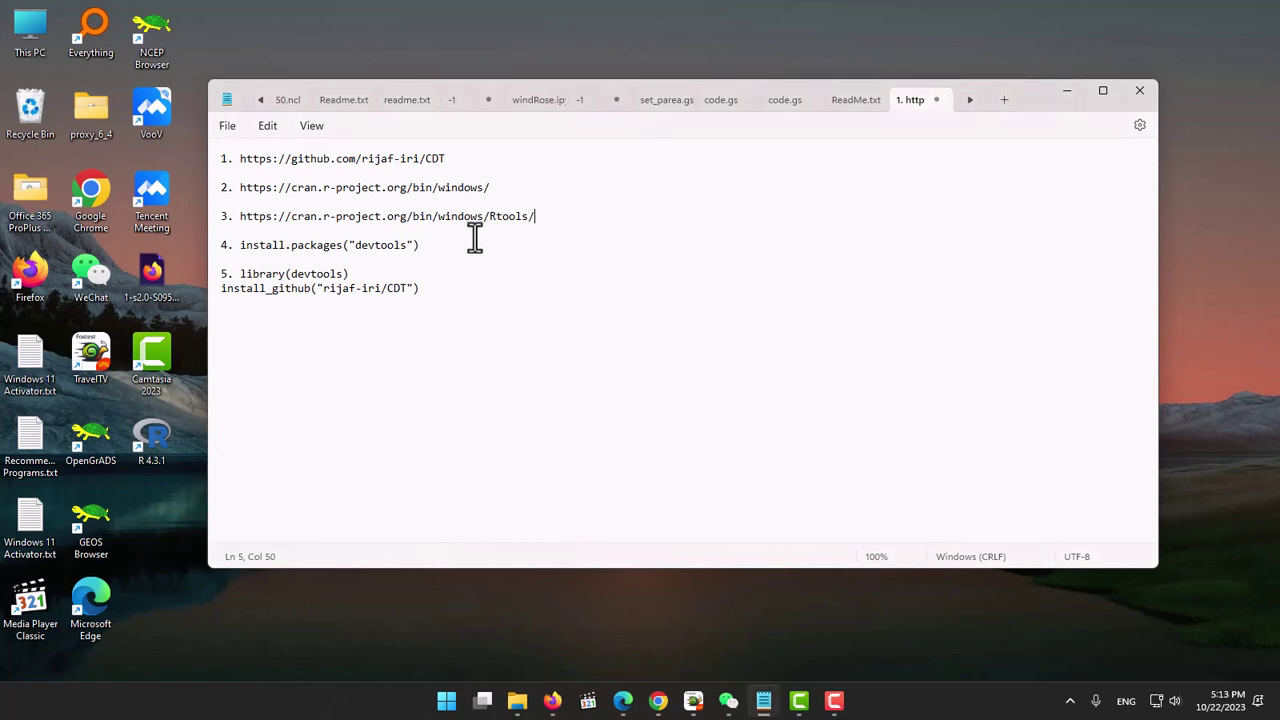
Highlight the Rtools download link in the notes, then switch to Edge and show the downloaded rtools43-5863-5818.exe in its folder
left_click_drag(240, 216, 429, 226)
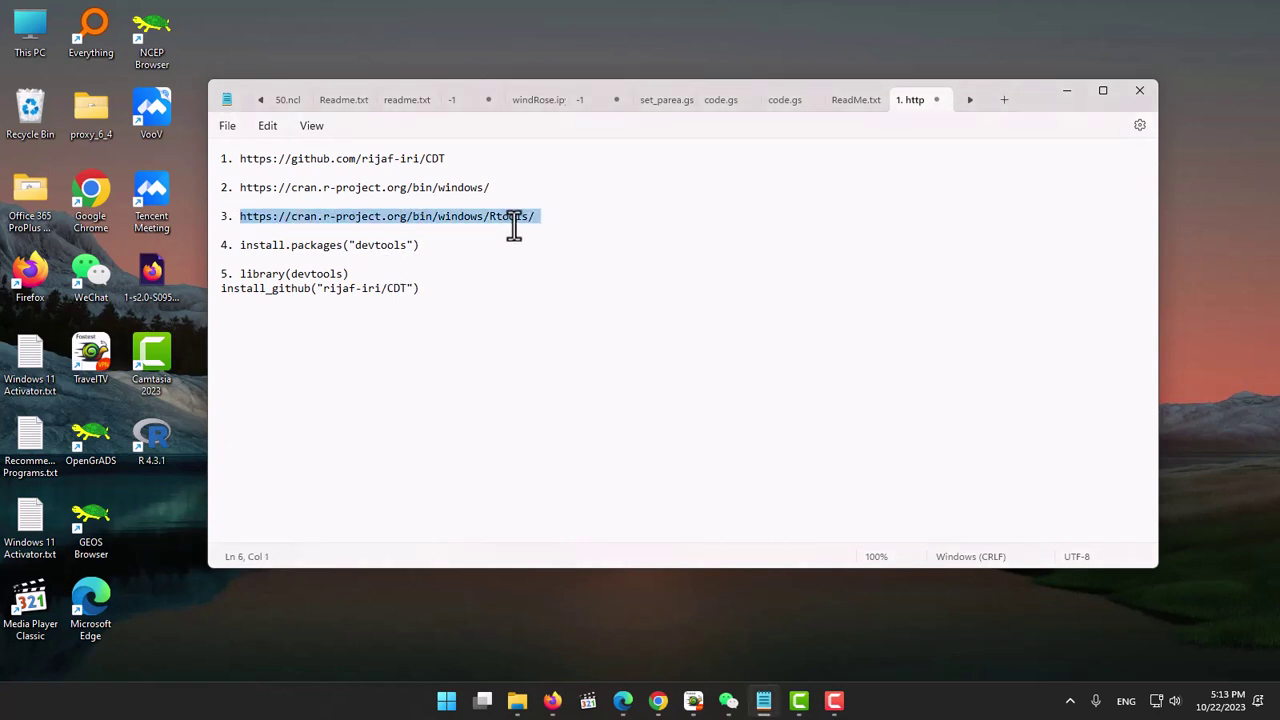
left_click(625, 700)
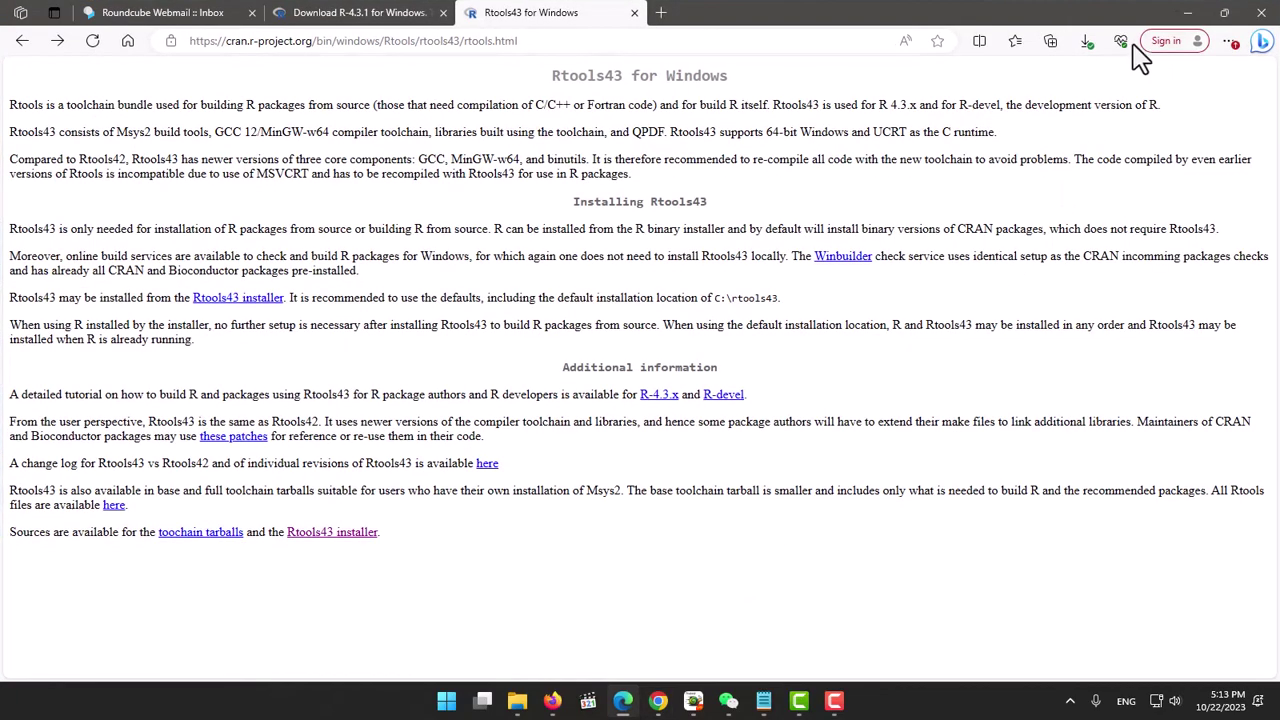
left_click(1085, 41)
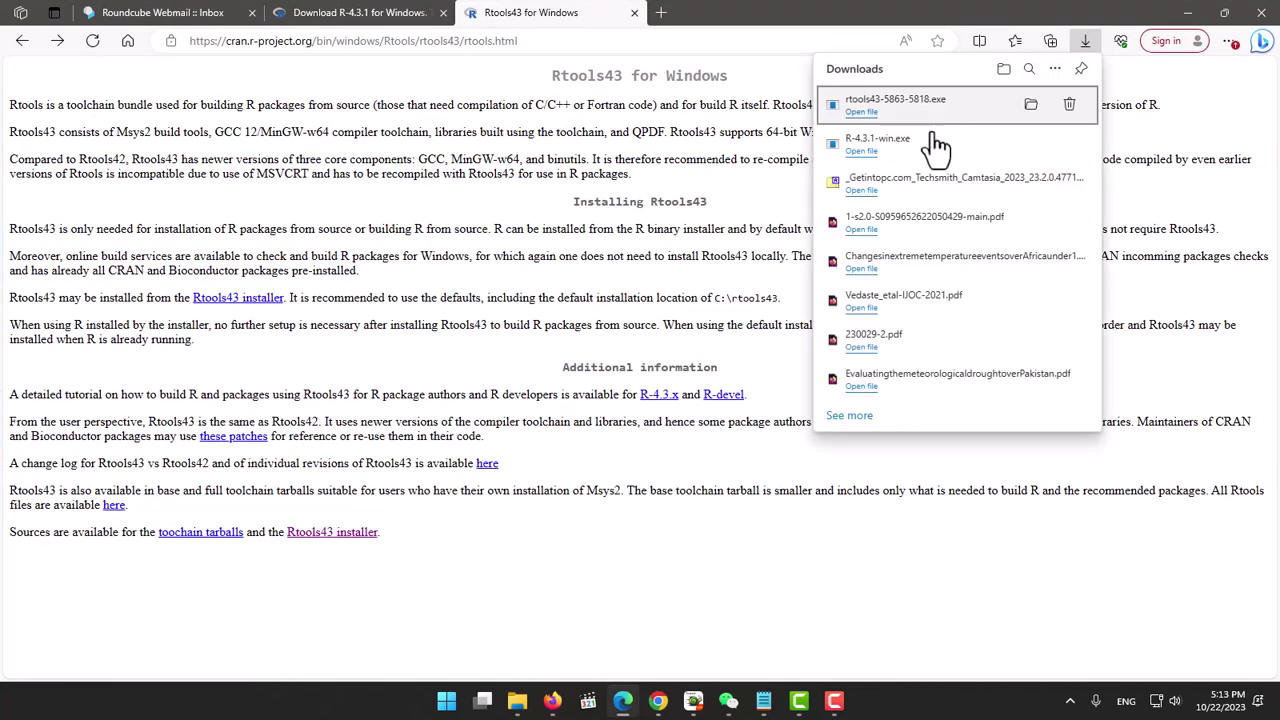
left_click(905, 125)
left_click(1031, 104)
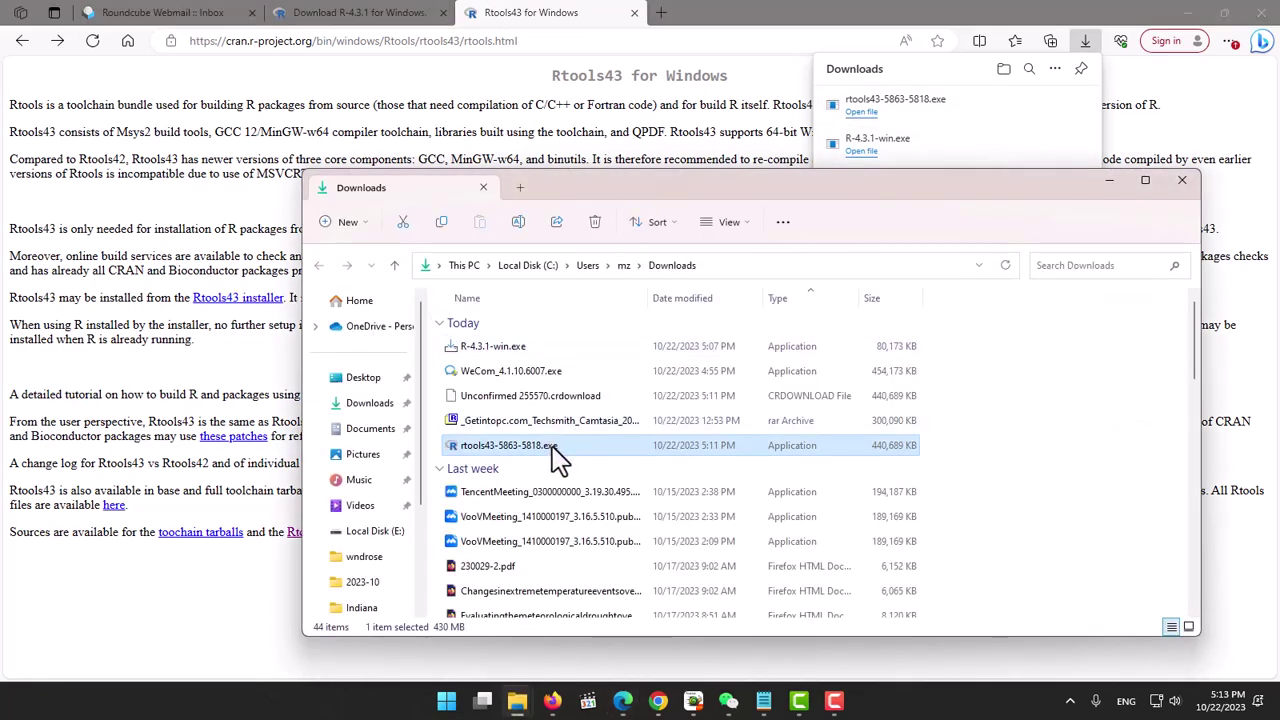
Minimize the Downloads folder, the browser and the notes to clear the desktop
left_click(1112, 180)
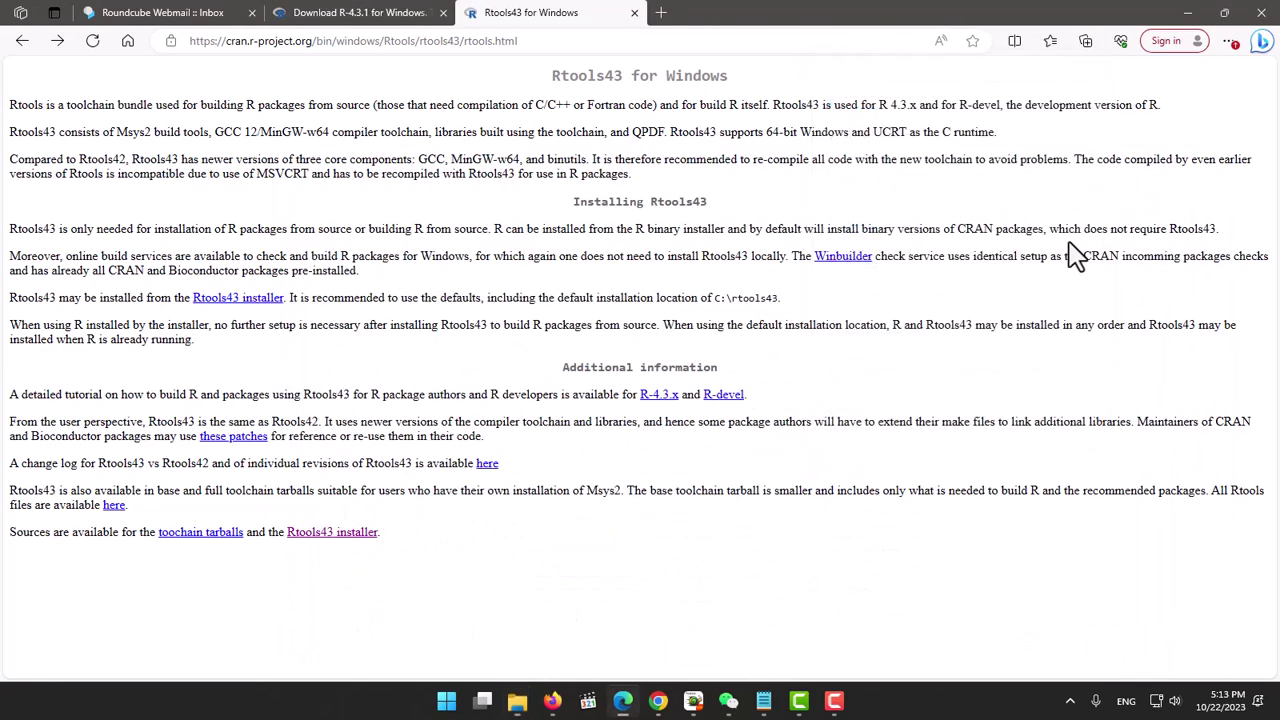
left_click(1184, 12)
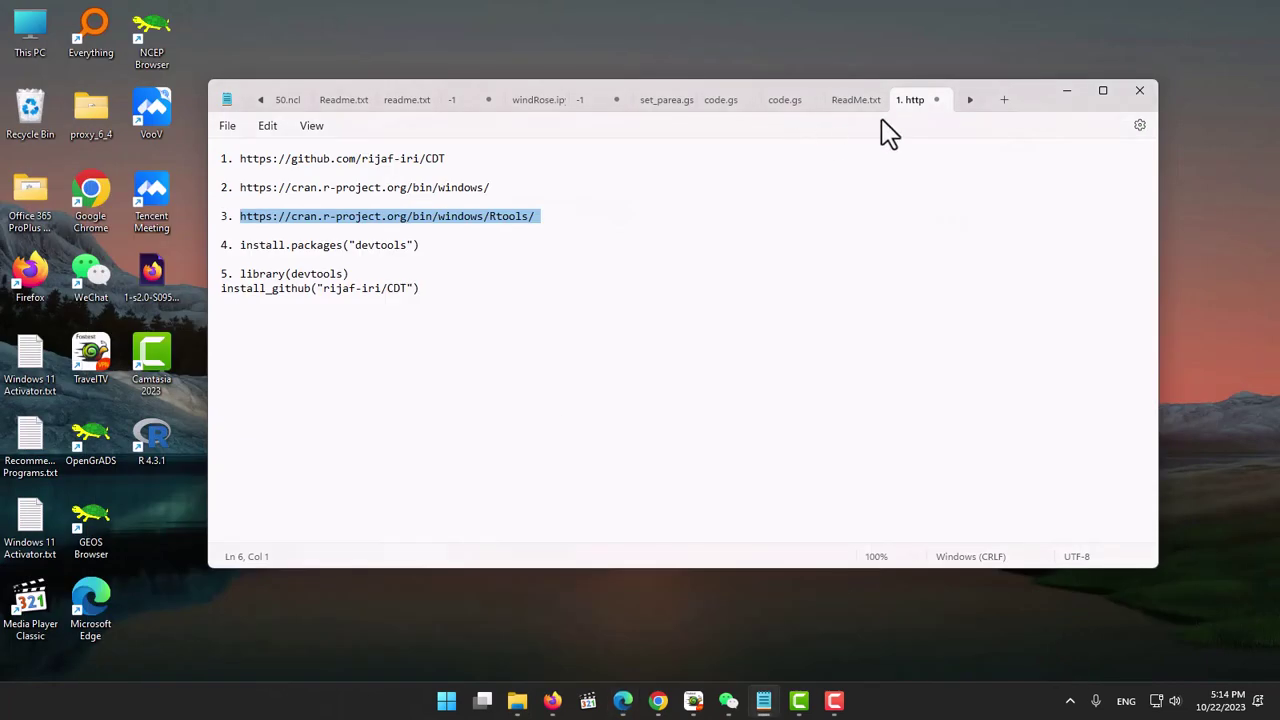
left_click(930, 172)
left_click(1068, 93)
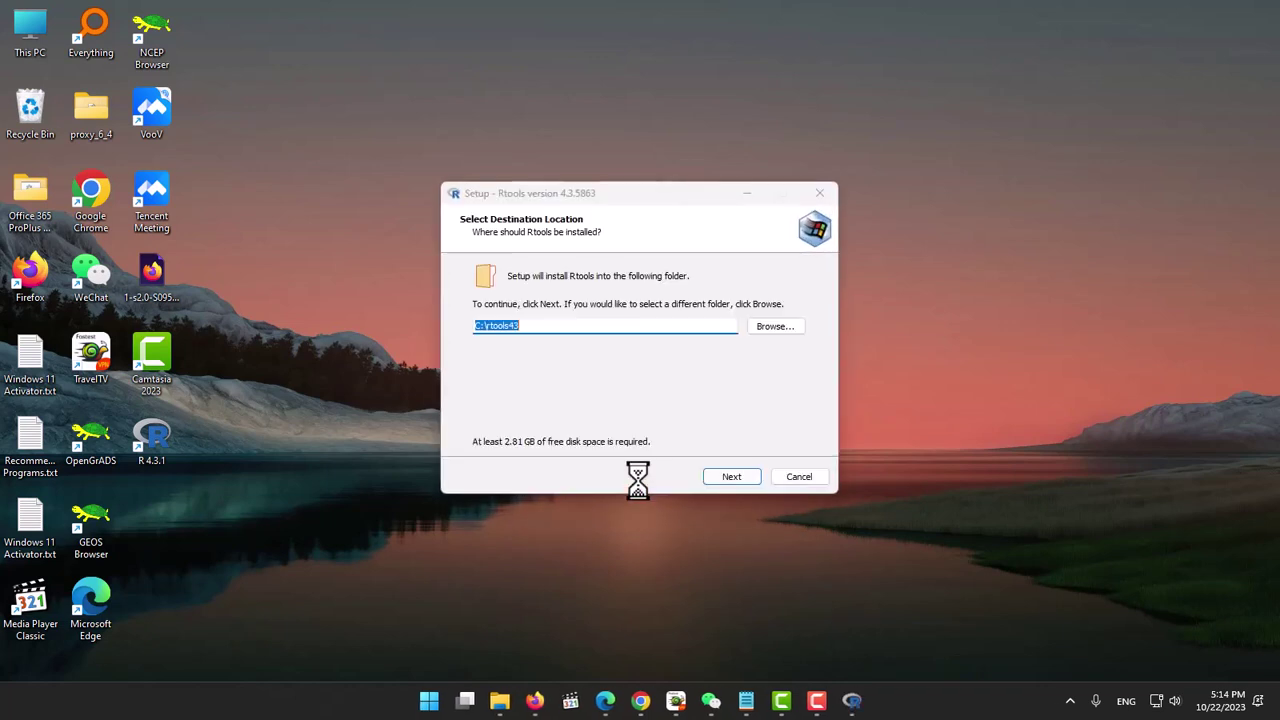
Install Rtools 4.3 into C:\rtools43 with both default additional tasks and close the finished setup wizard
left_click(740, 478)
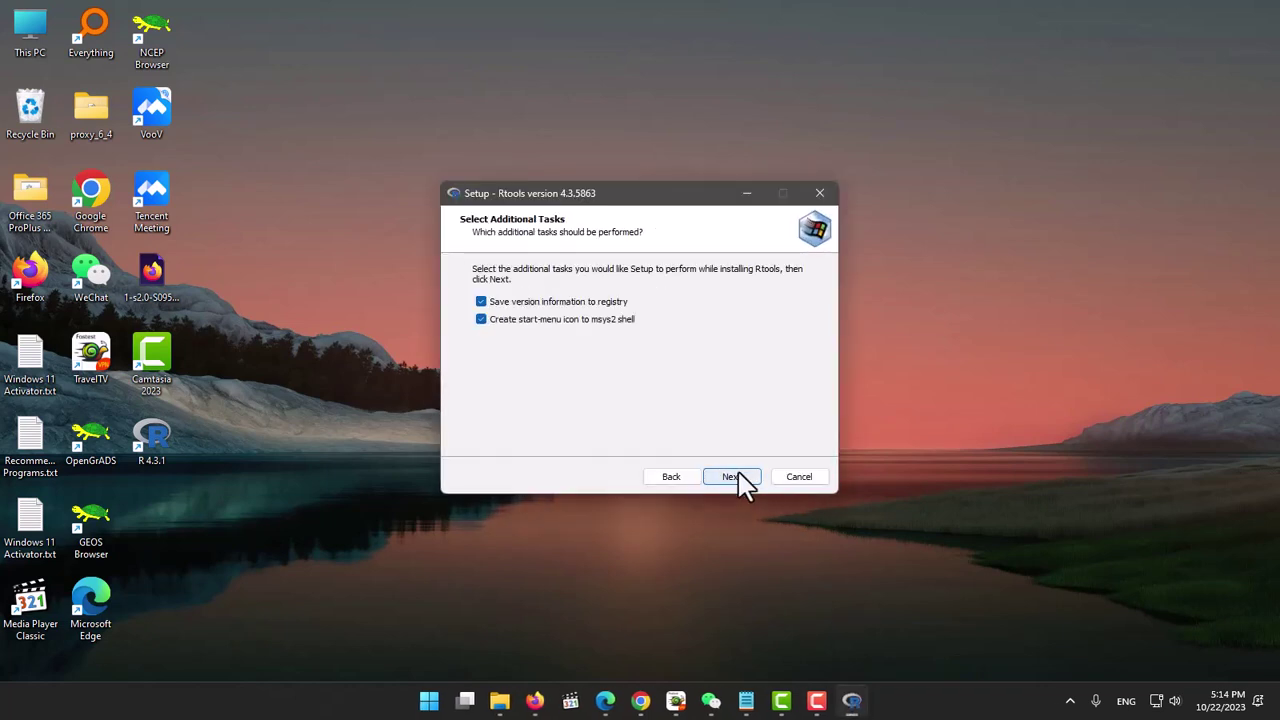
left_click(738, 478)
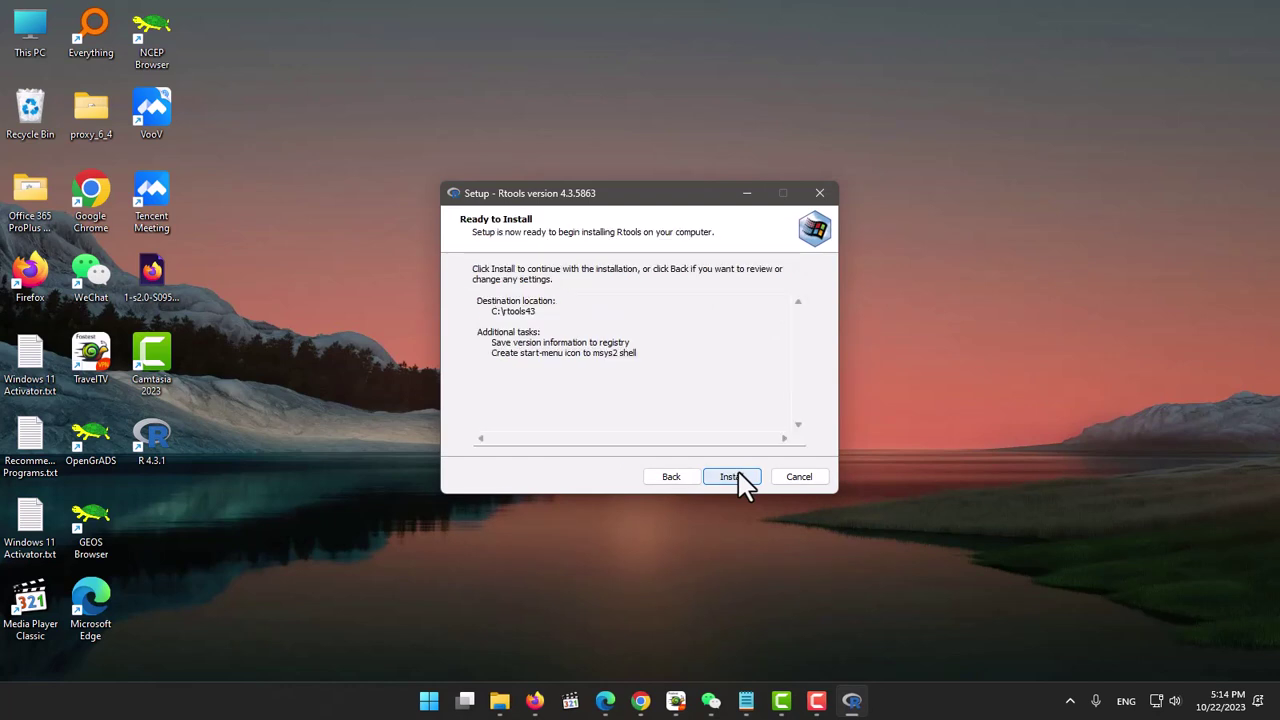
left_click(738, 478)
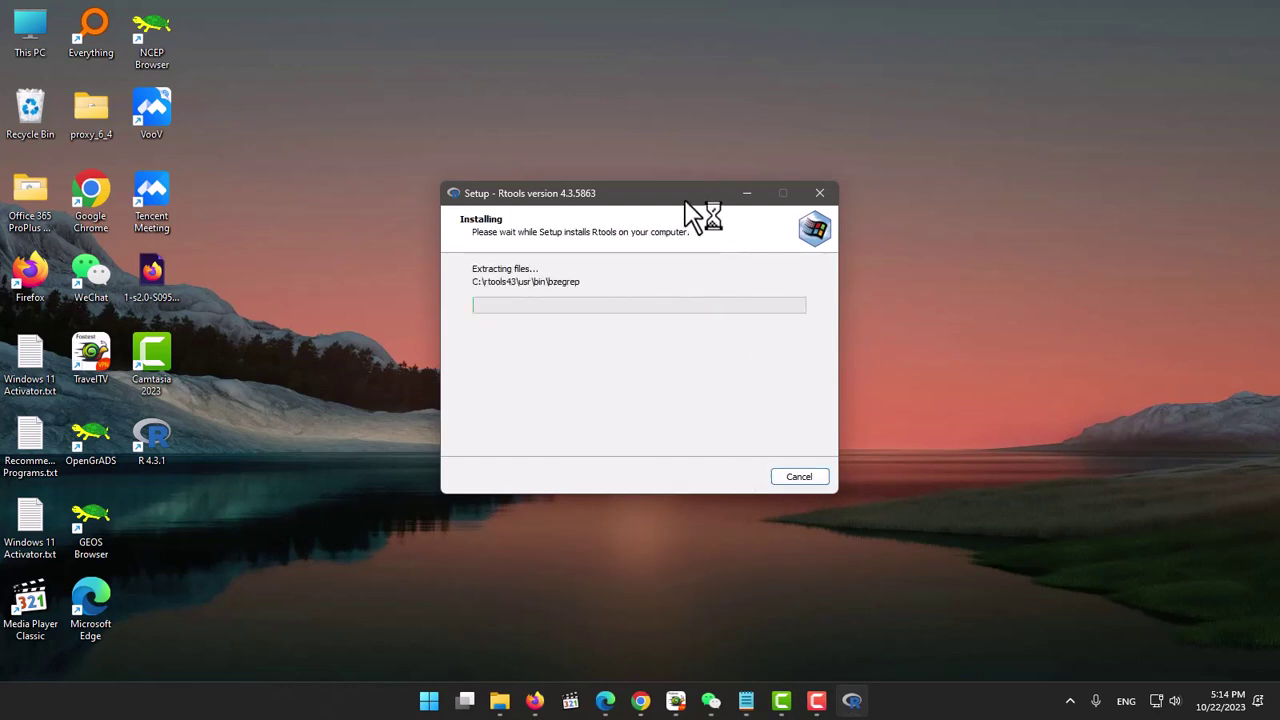
left_click_drag(685, 202, 717, 214)
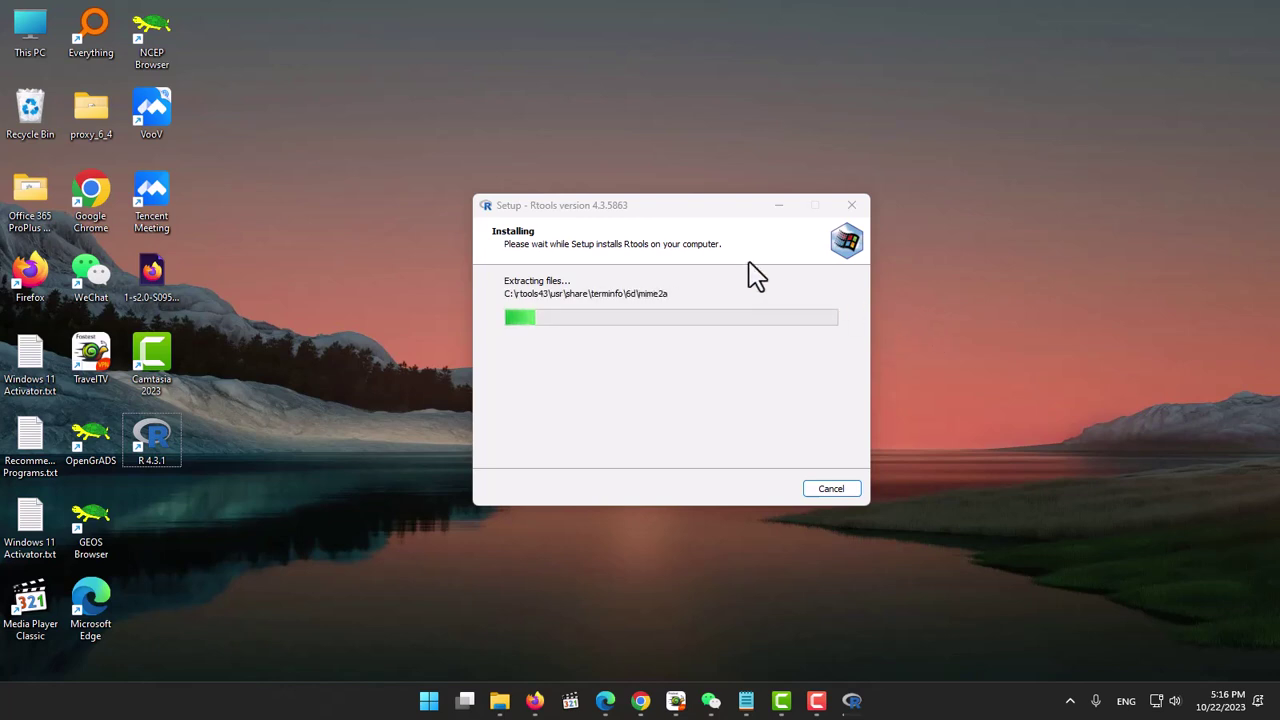
left_click_drag(678, 211, 677, 215)
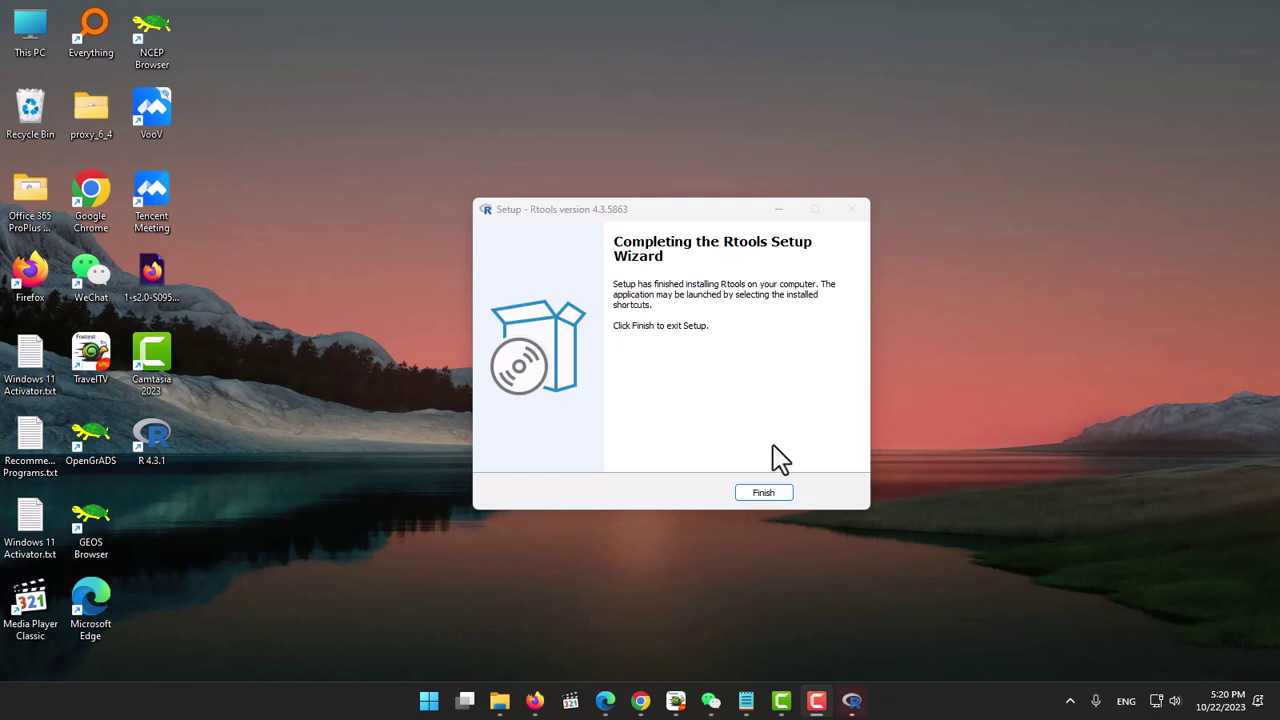
left_click(768, 494)
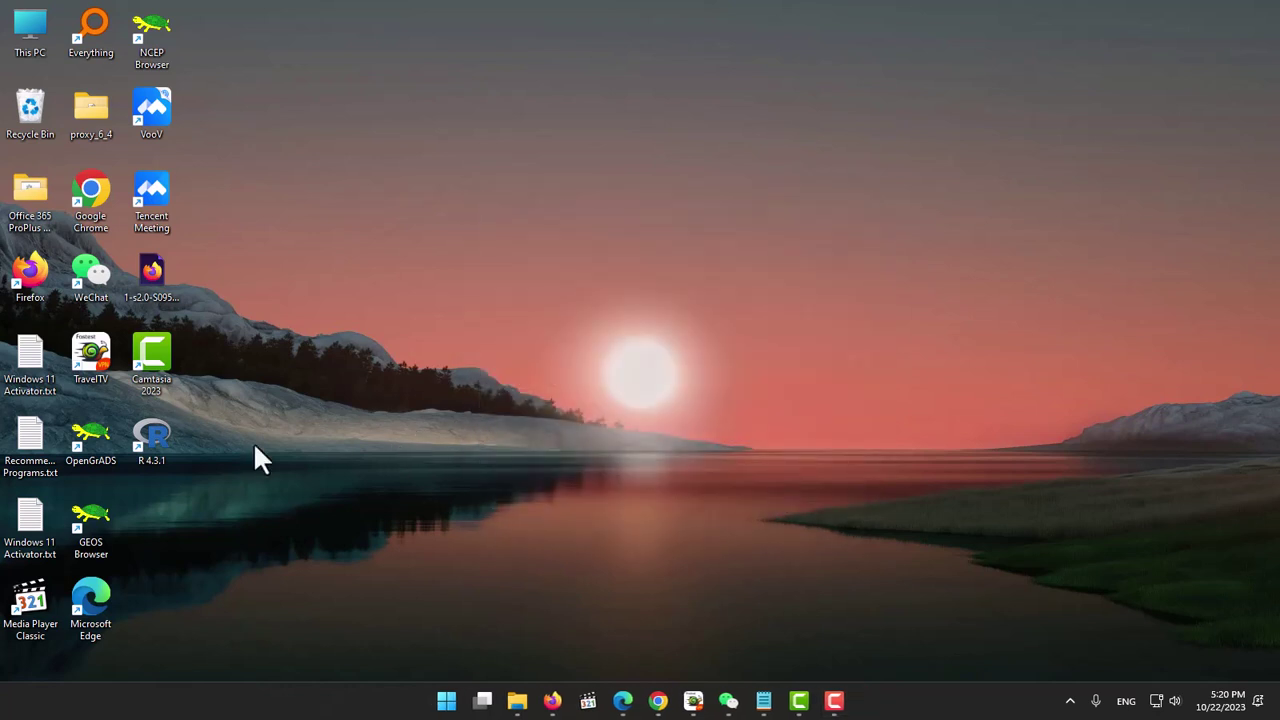
Open R 4.3.1 and run install.packages("devtools"), copied from the notes, in the R console
right_click(162, 428)
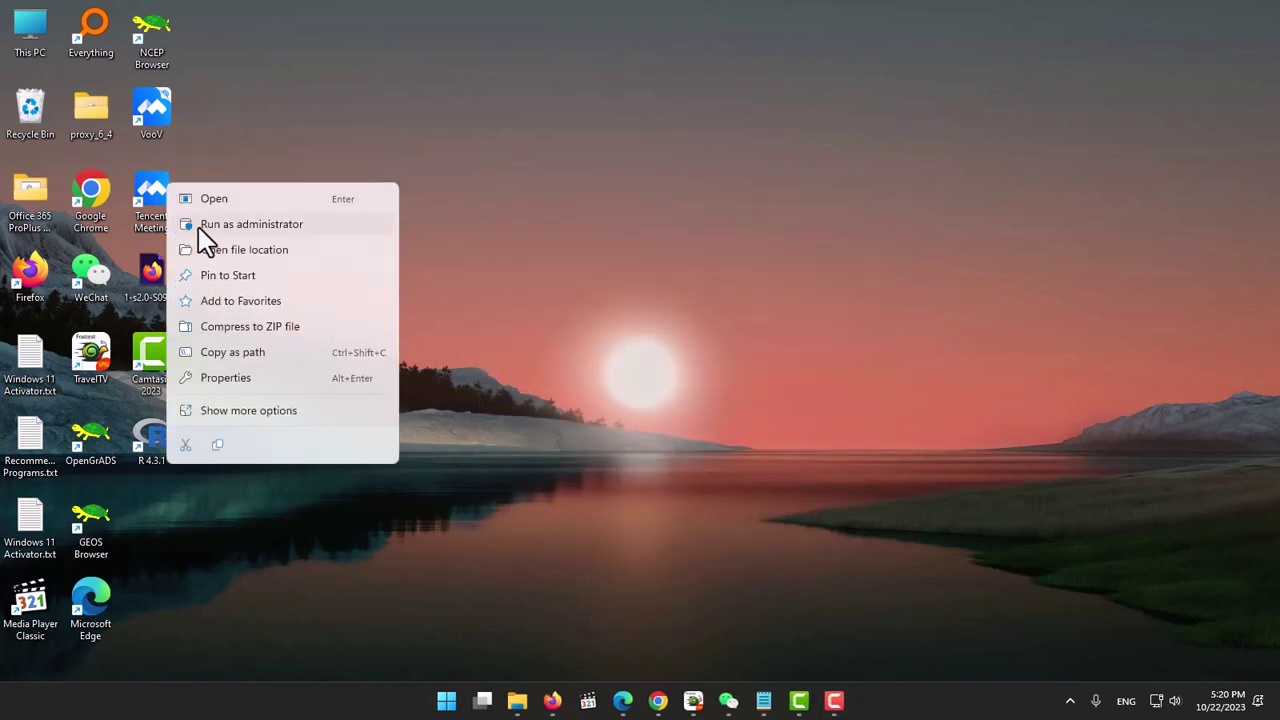
left_click(232, 198)
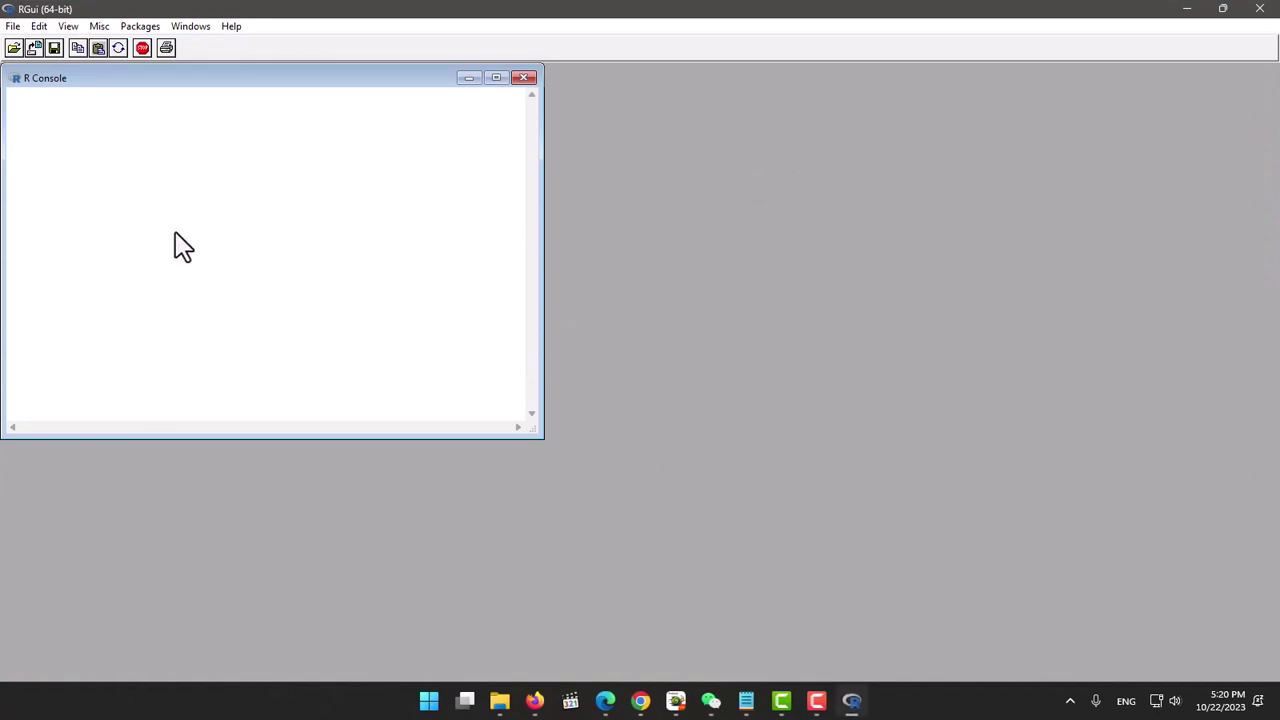
left_click(746, 700)
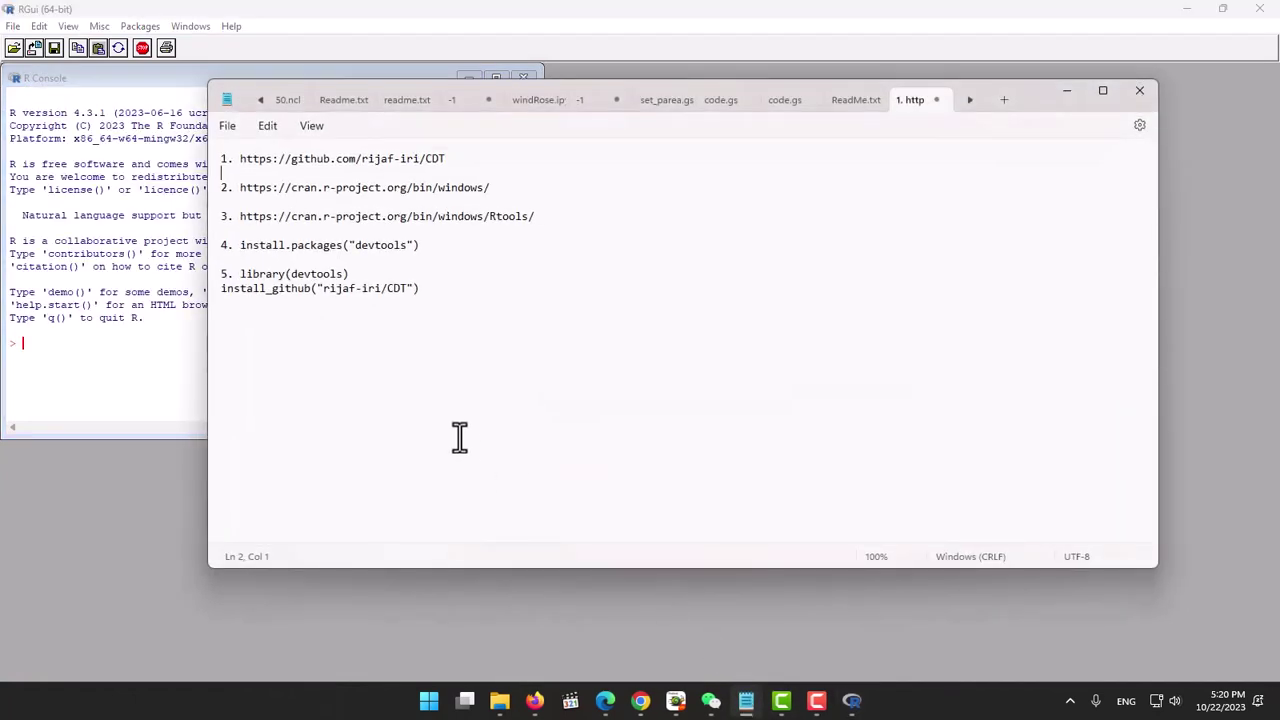
left_click_drag(428, 245, 244, 251)
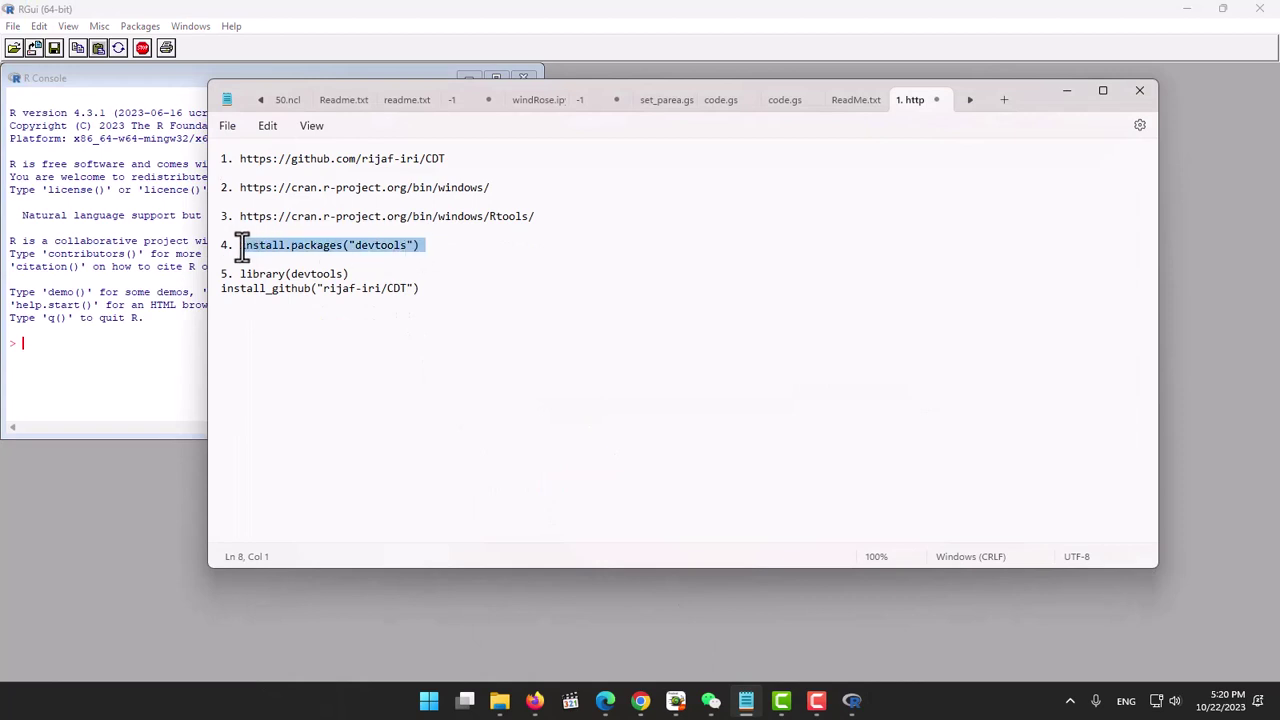
right_click(251, 250)
left_click(298, 325)
left_click(155, 378)
key("ctrl+v")
key("Return")
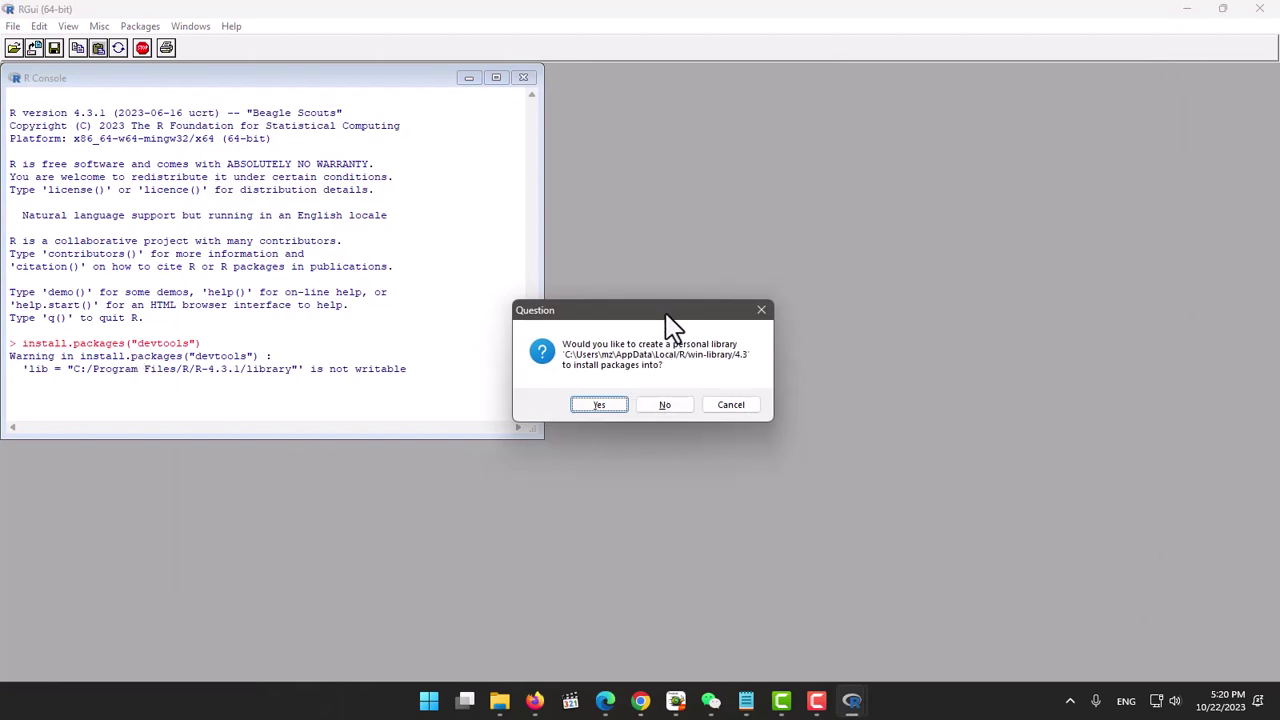
Agree to create a personal package library and choose China (Shanghai 2) [https] as the CRAN mirror
left_click_drag(664, 314, 682, 290)
left_click(629, 381)
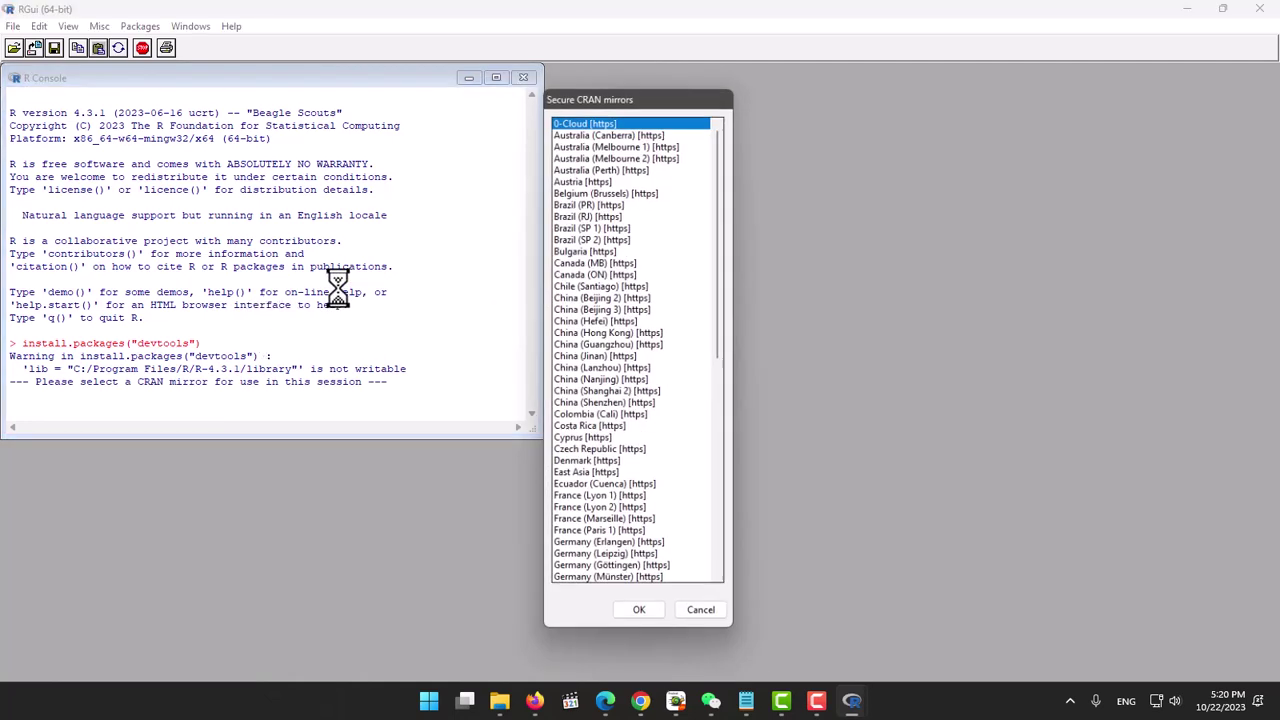
left_click(784, 135)
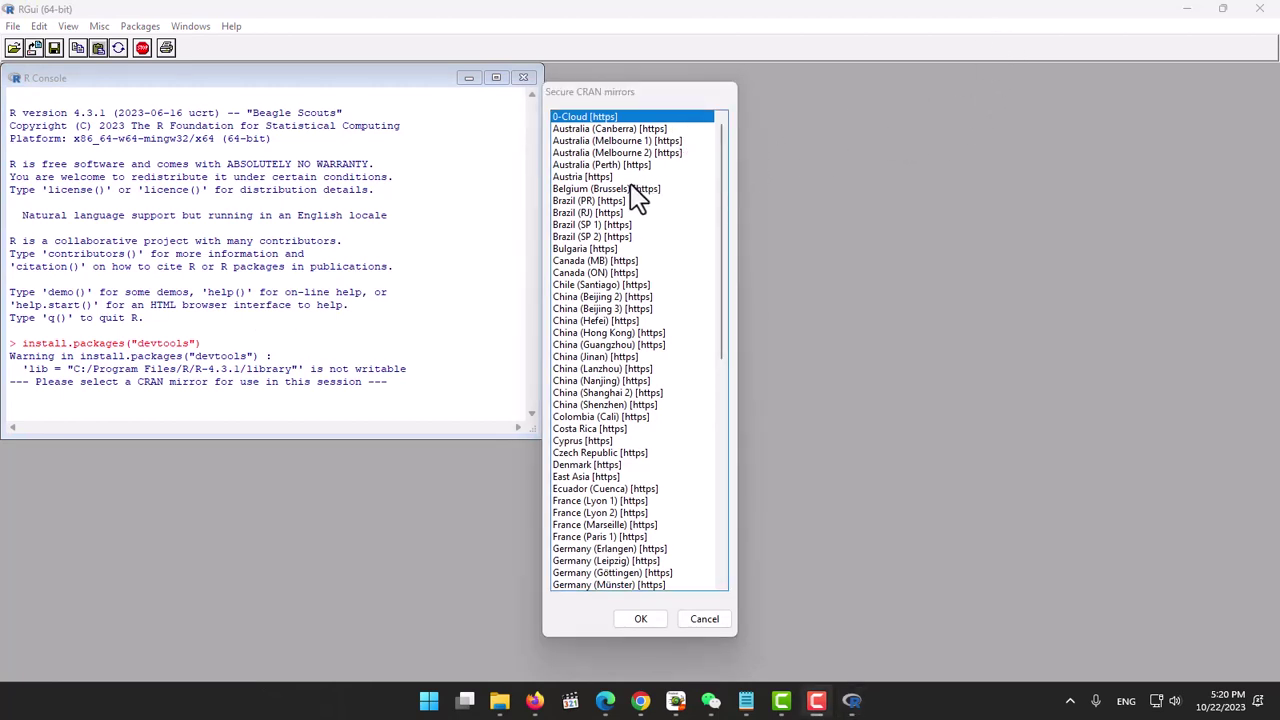
scroll(638, 197, "down", 5)
left_click(630, 342)
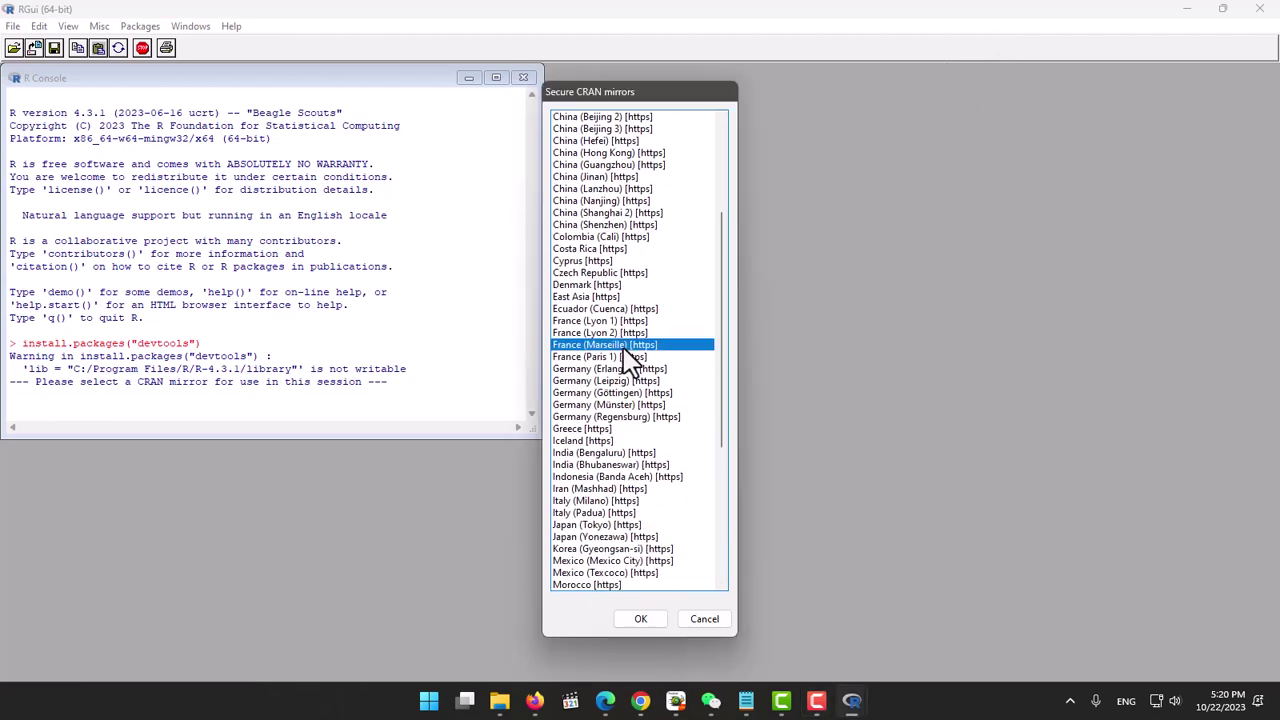
scroll(640, 352, "down", 1)
scroll(640, 352, "down", 5)
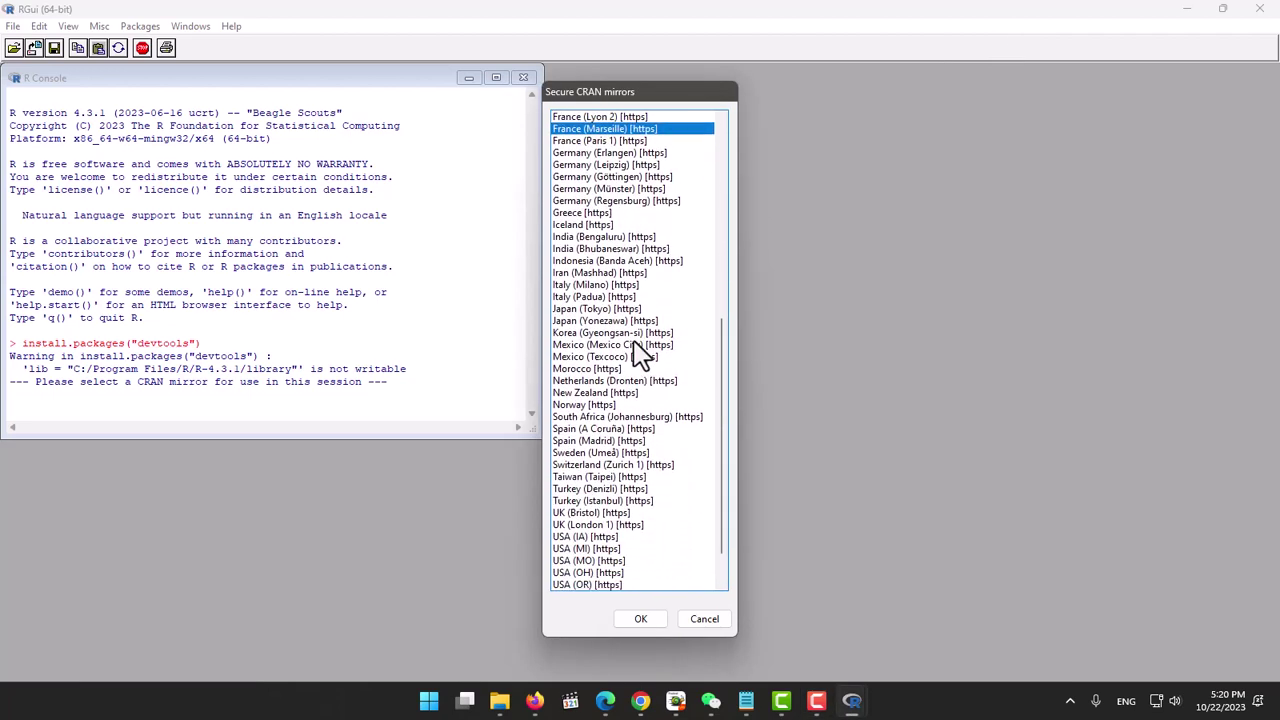
left_click(640, 344)
scroll(640, 355, "down", 1)
scroll(640, 352, "down", 1)
scroll(640, 345, "up", 9)
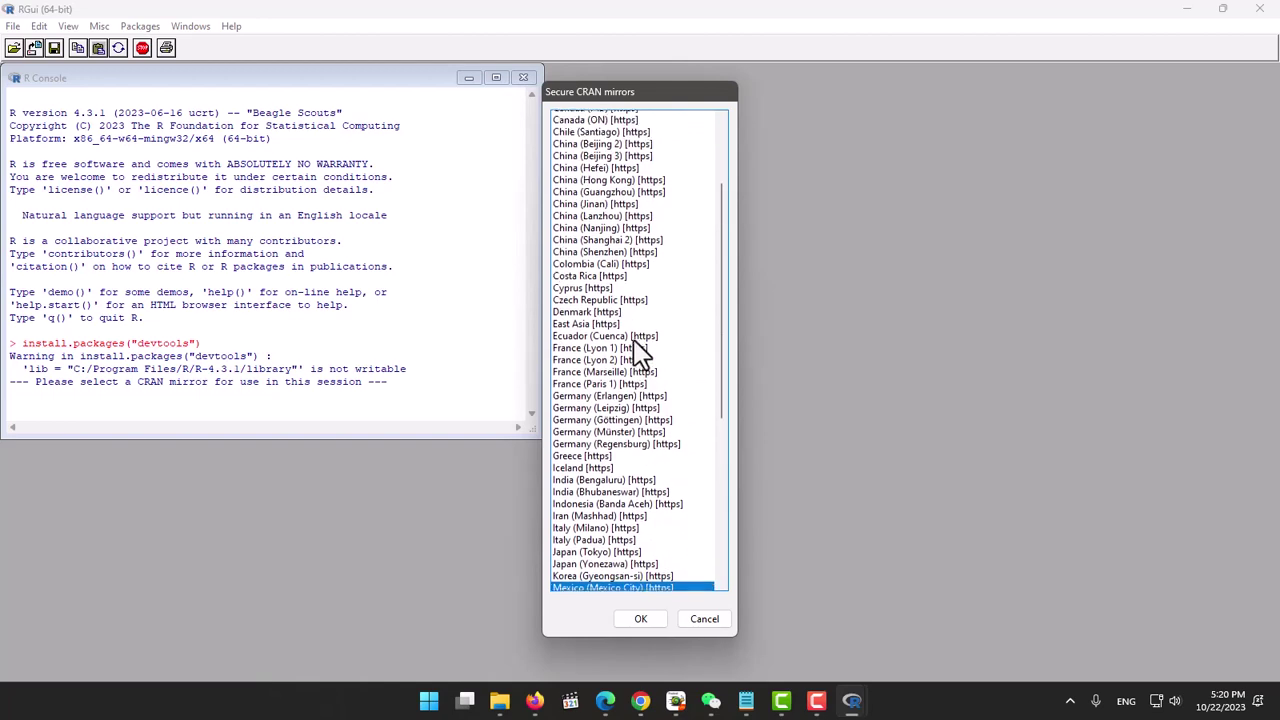
left_click(640, 237)
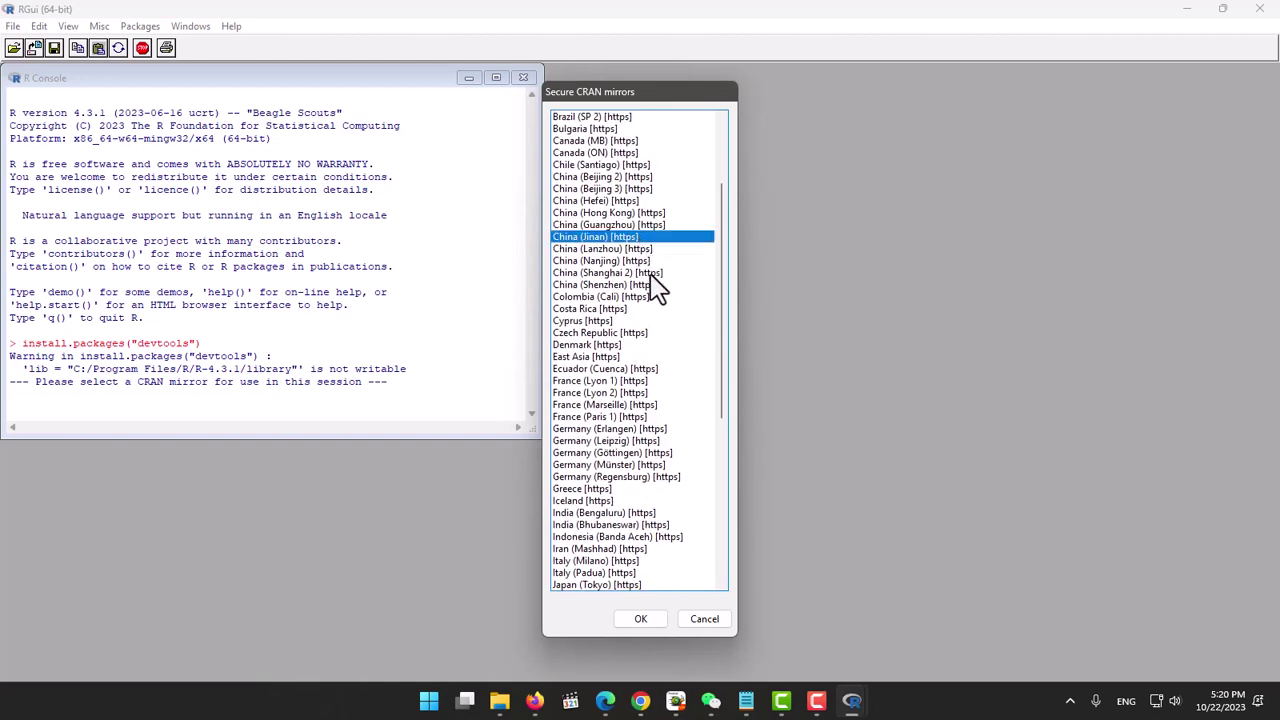
left_click(652, 270)
left_click(638, 620)
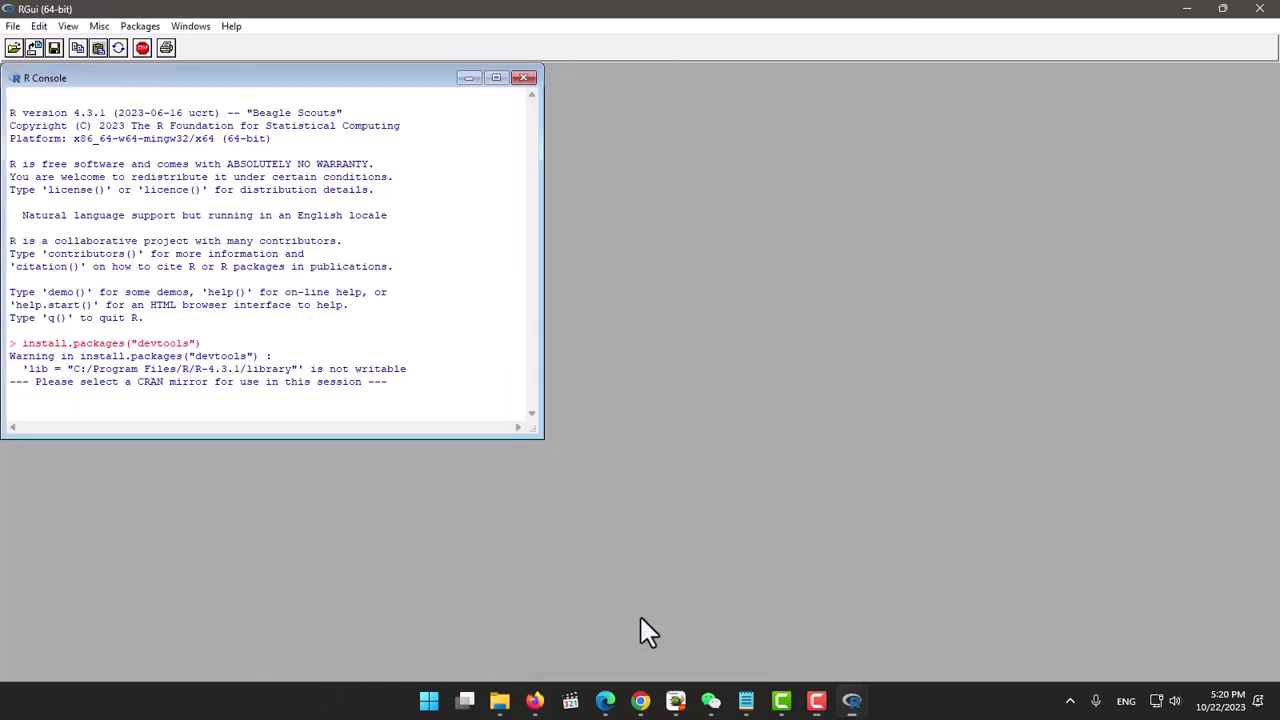